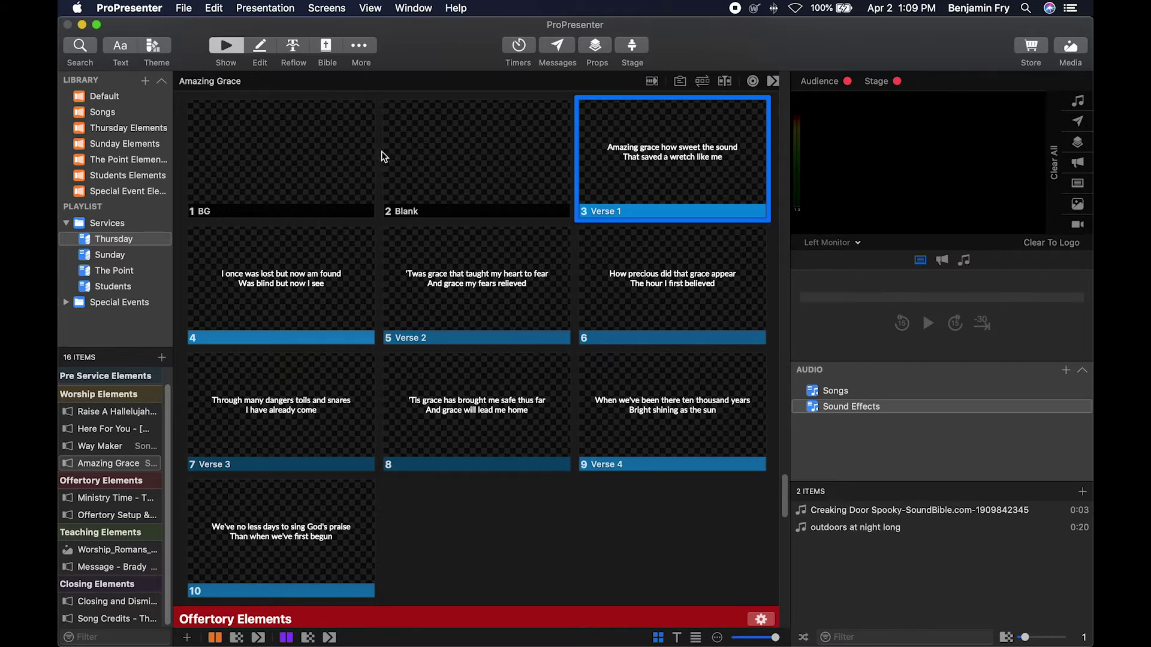
Open Preferences from the ProPresenter menu, review the Network tab, then move to the Sync section
click(127, 9)
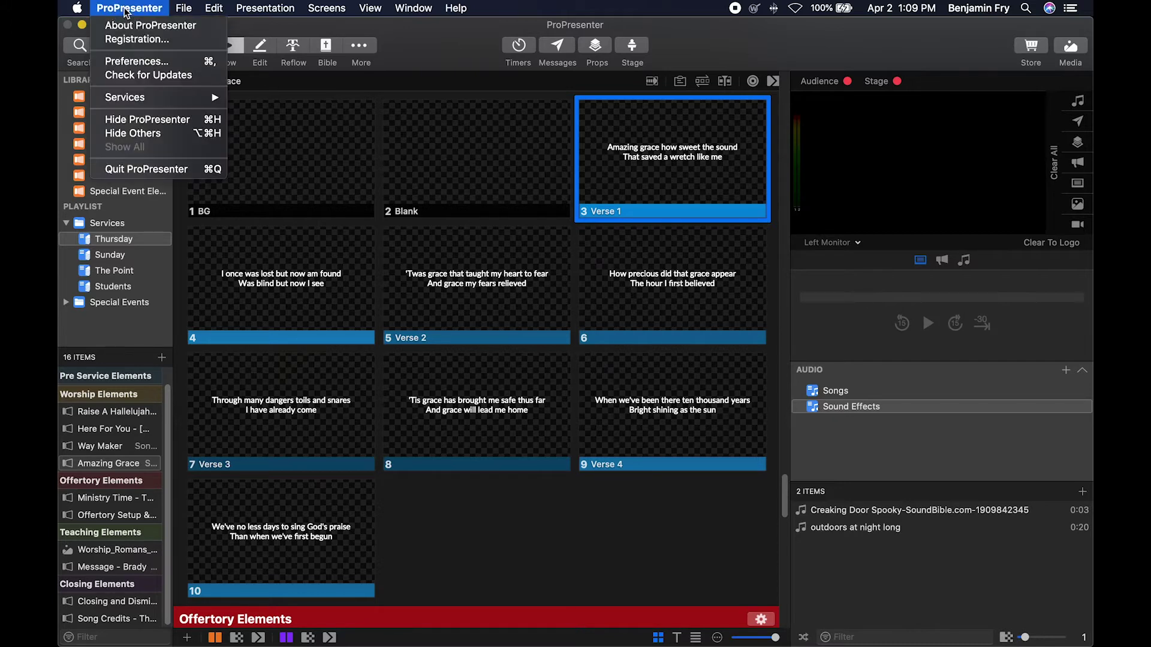
click(160, 63)
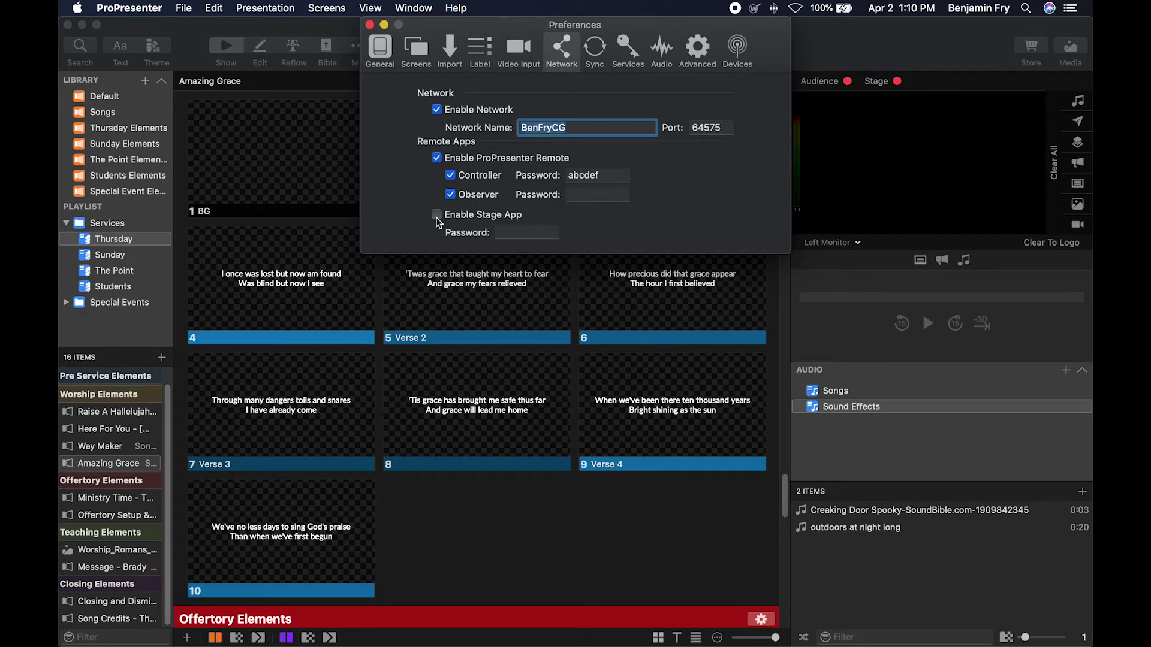
click(594, 51)
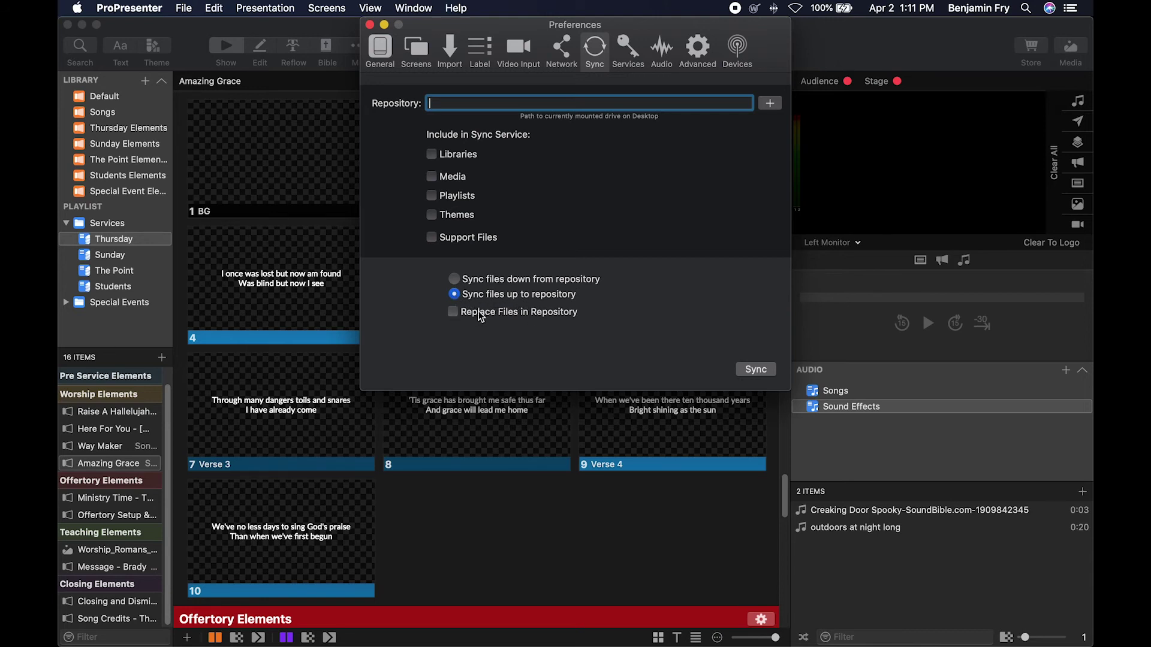
Choose the 'Sync files down from repository' option as the sync direction
click(454, 279)
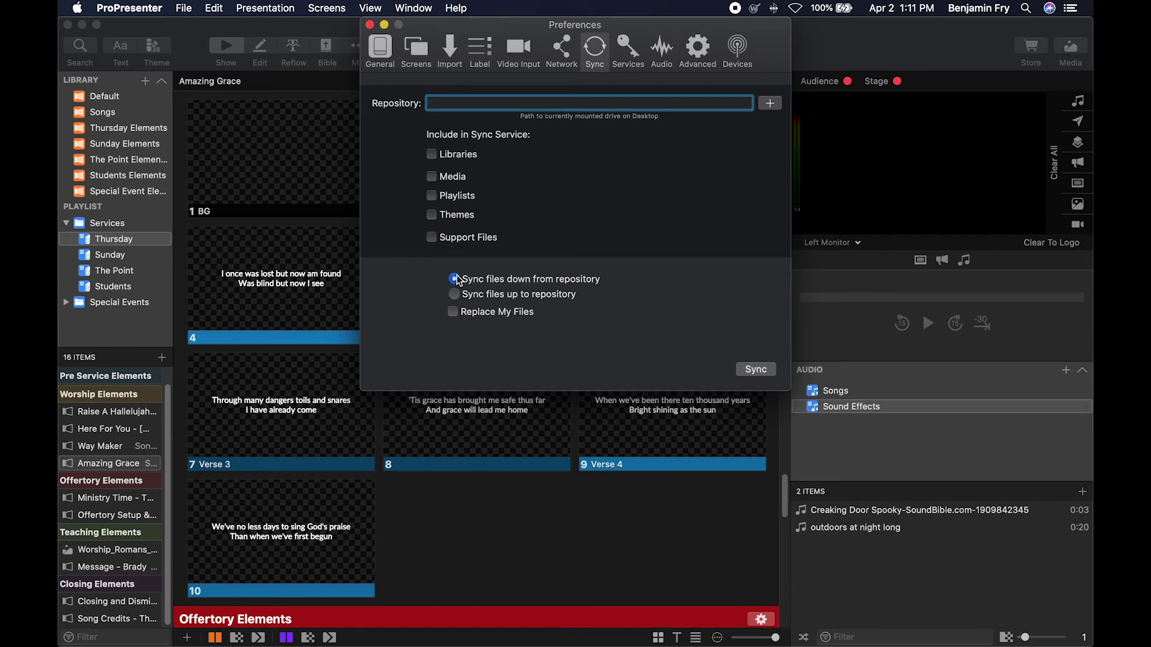